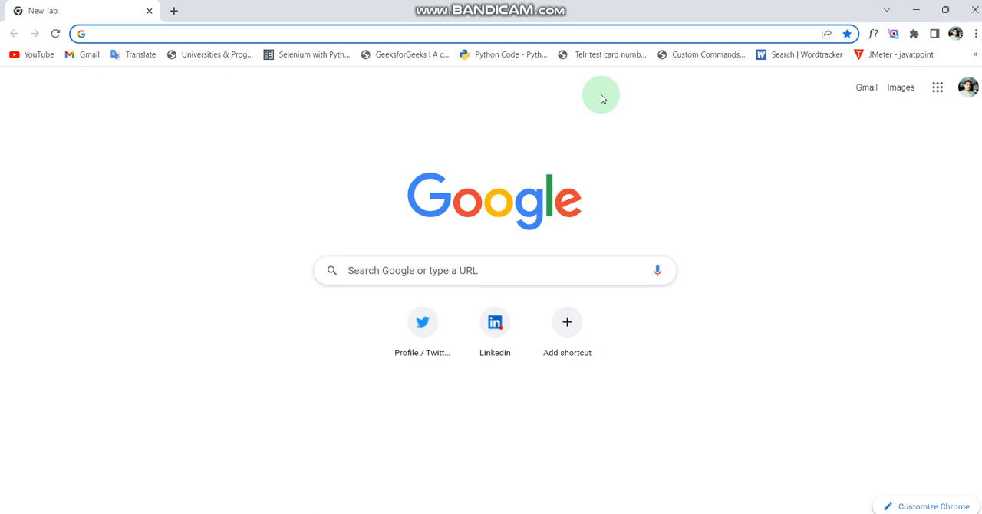
Search Google for "jmeter" and open the official Apache JMeter website from the results.
{"action": "type", "text": "j"}
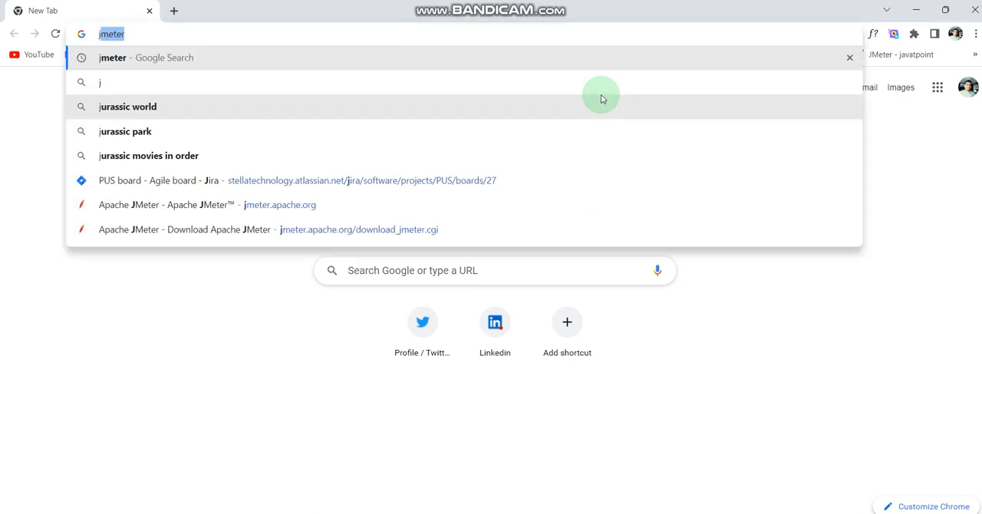
{"action": "type", "text": "me"}
{"action": "key", "text": "Return"}
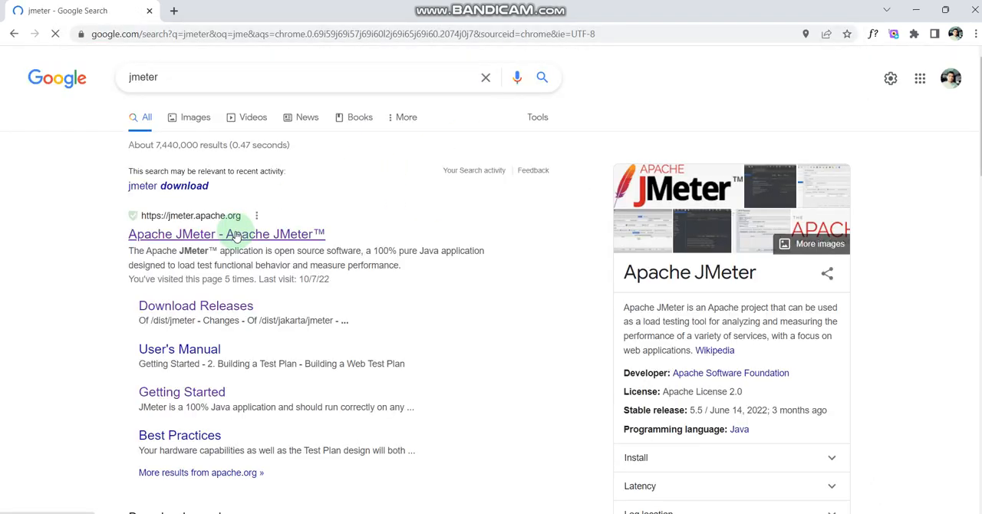
{"action": "left_click", "coordinate": [236, 236]}
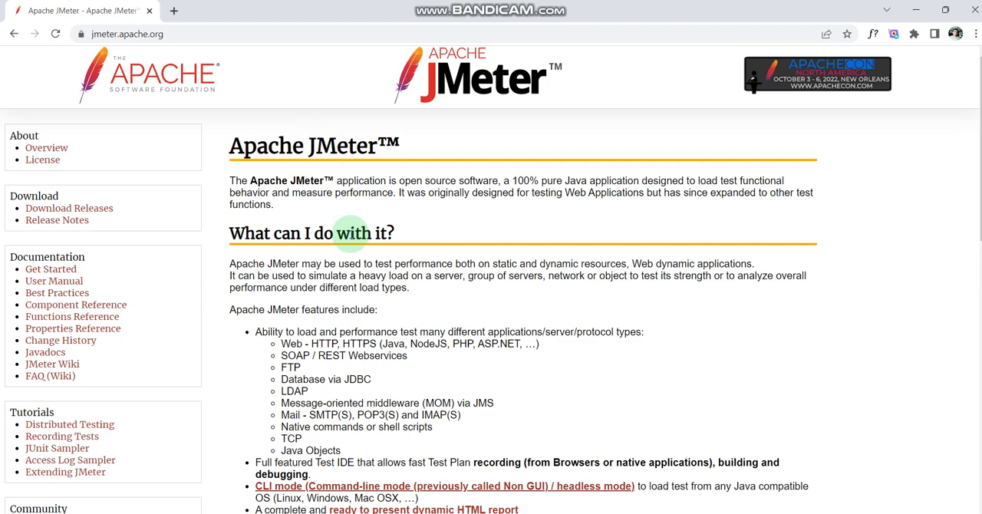
Read through the Apache JMeter overview and its list of supported protocols, features and extensible core capabilities.
{"action": "scroll", "coordinate": [383, 398], "scroll_direction": "down", "scroll_amount": 3}
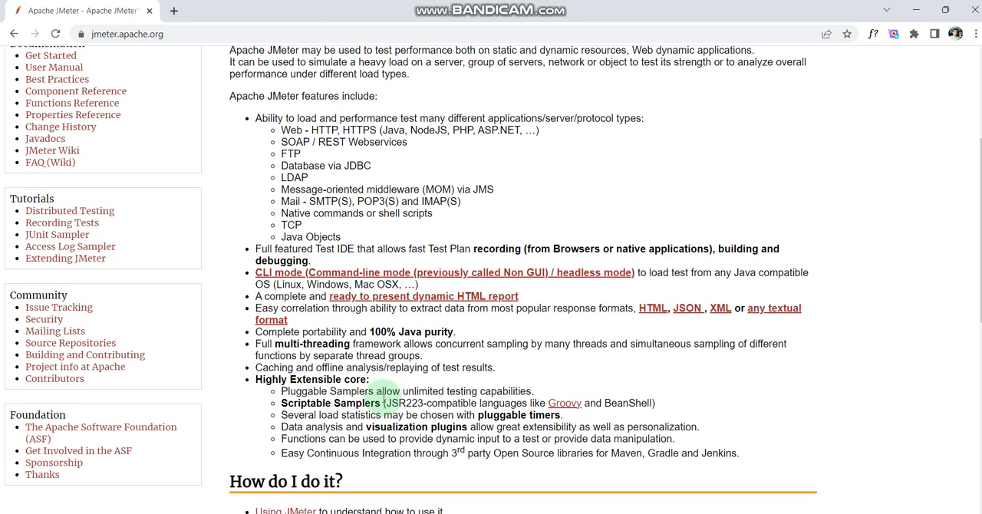
{"action": "scroll", "coordinate": [385, 398], "scroll_direction": "up", "scroll_amount": 3}
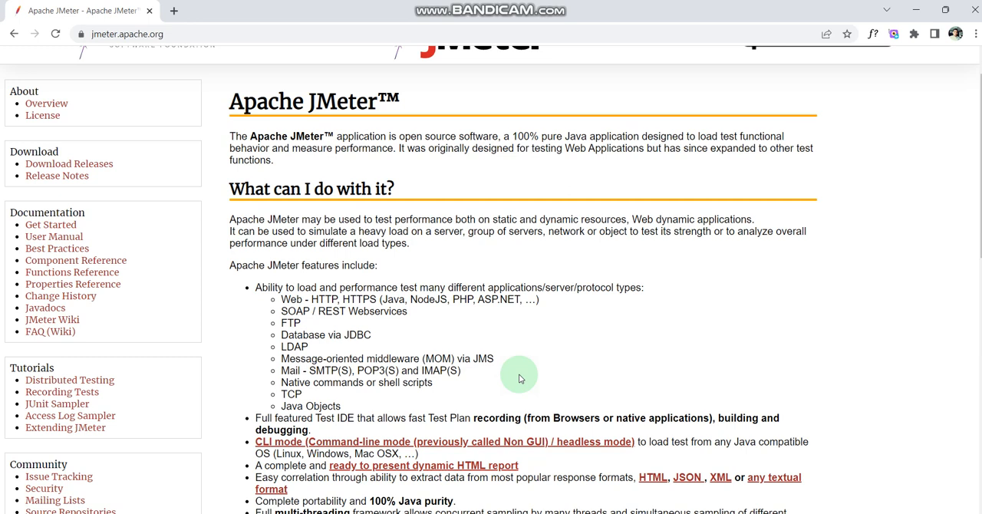
{"action": "scroll", "coordinate": [519, 378], "scroll_direction": "down", "scroll_amount": 5}
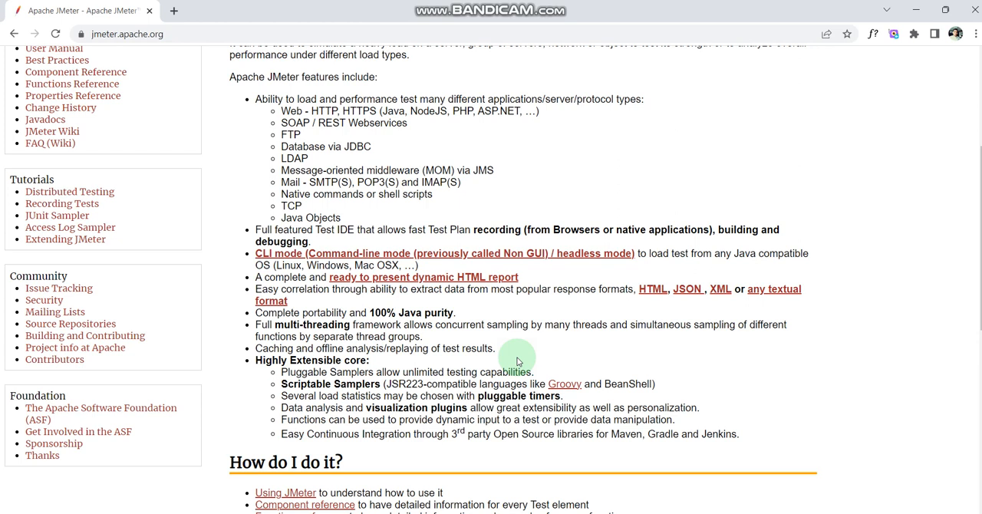
{"action": "mouse_move", "coordinate": [651, 513]}
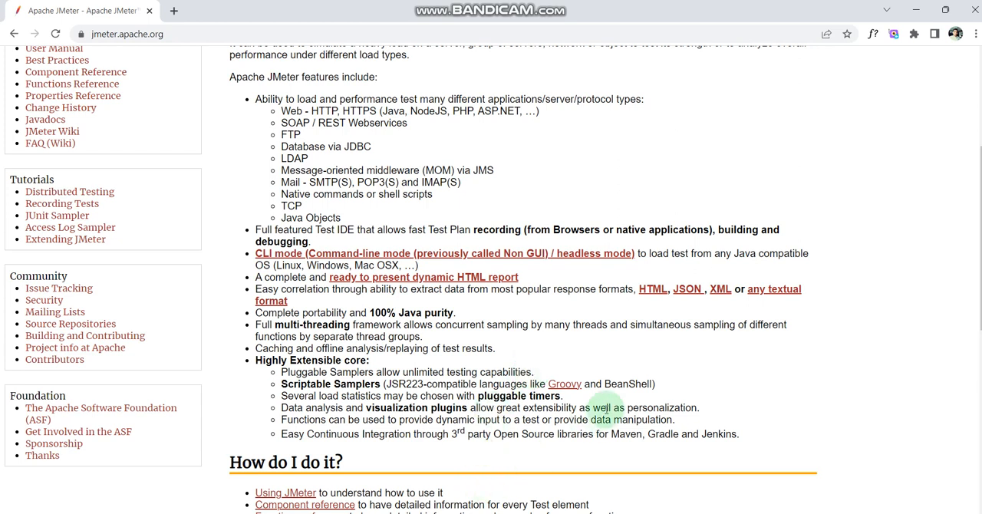
{"action": "scroll", "coordinate": [602, 412], "scroll_direction": "up", "scroll_amount": 3}
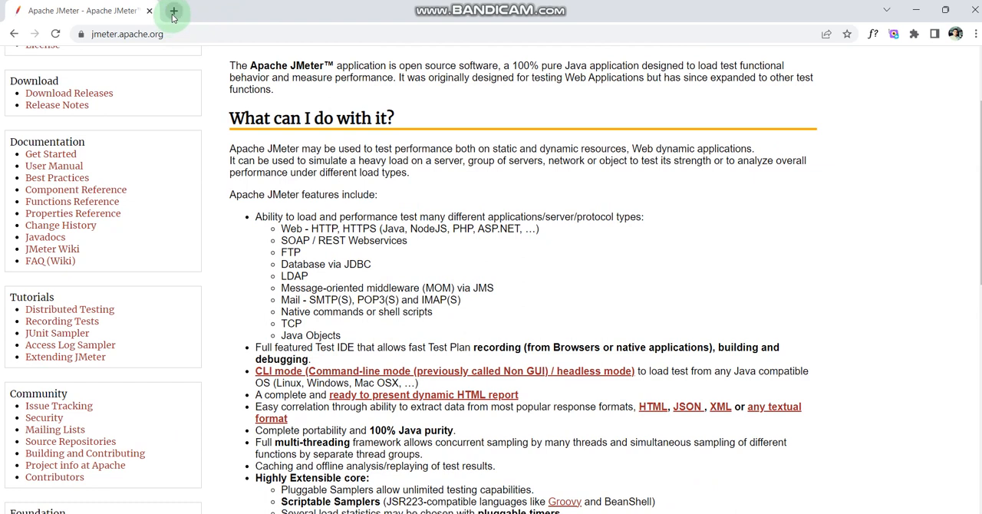
Search for "downlad jdk" in a new browser tab and open Oracle's JDK 11 downloads result.
{"action": "left_click", "coordinate": [173, 11]}
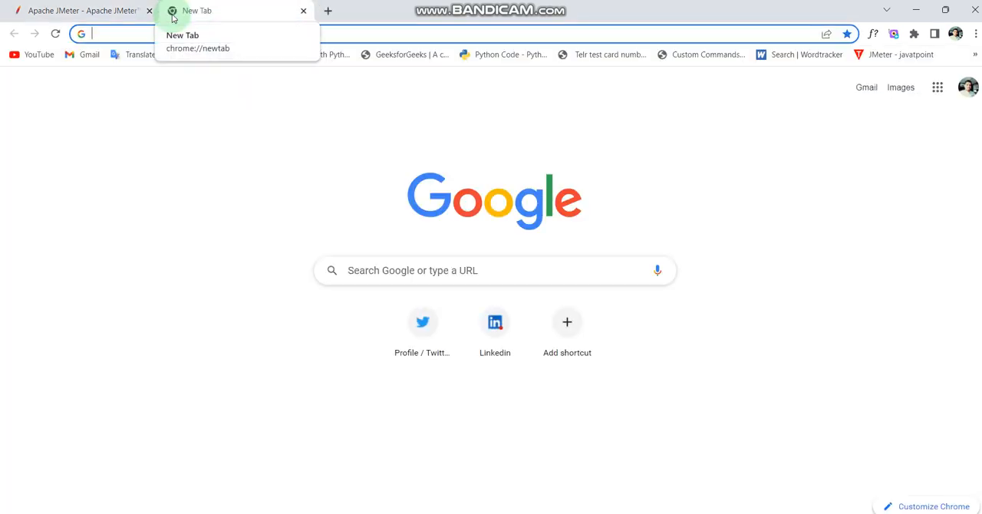
{"action": "type", "text": "dow"}
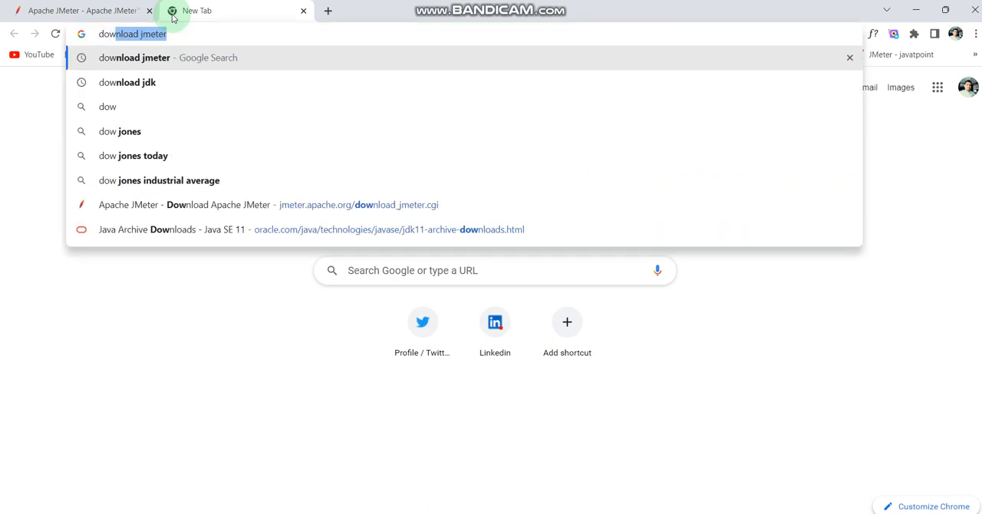
{"action": "type", "text": "nla"}
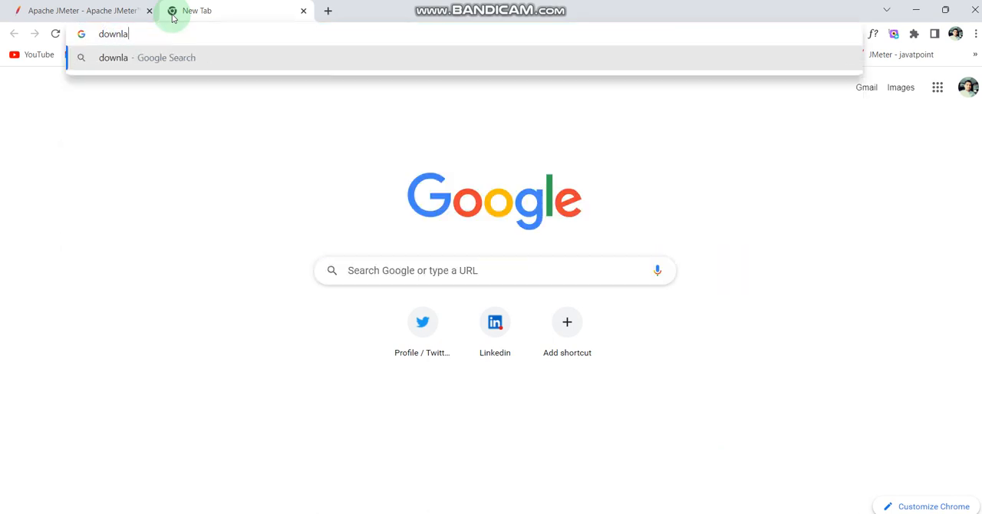
{"action": "type", "text": "d jd"}
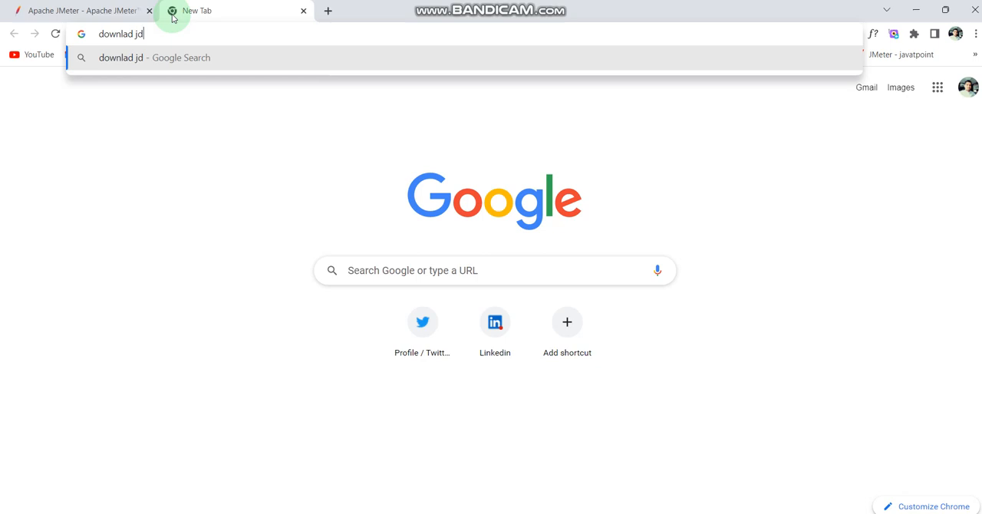
{"action": "type", "text": "k"}
{"action": "key", "text": "Return"}
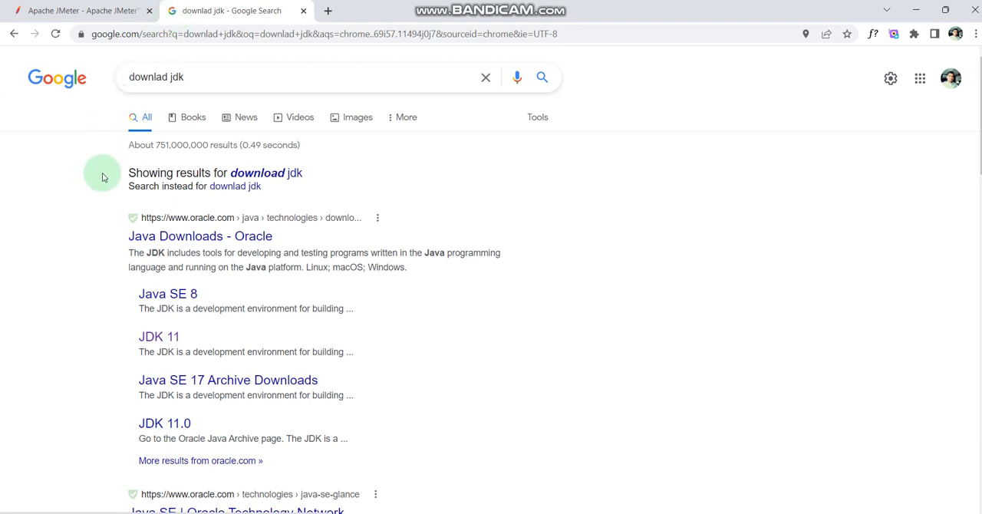
{"action": "left_click", "coordinate": [168, 343]}
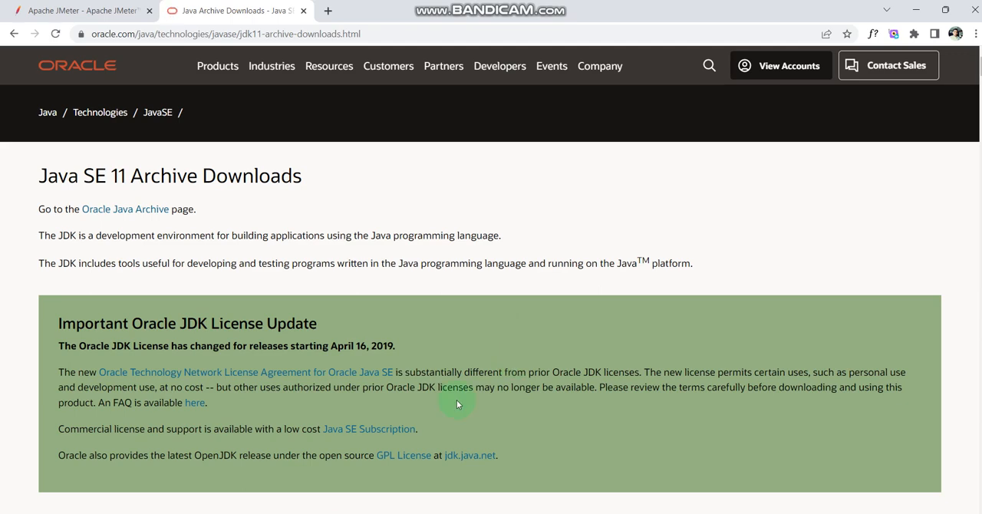
Choose the Windows x64 installer jdk-11.0.16_windows-x64_bin.exe for download and accept the Oracle Technology Network License Agreement.
{"action": "scroll", "coordinate": [456, 399], "scroll_direction": "down", "scroll_amount": 3}
{"action": "scroll", "coordinate": [457, 404], "scroll_direction": "down", "scroll_amount": 5}
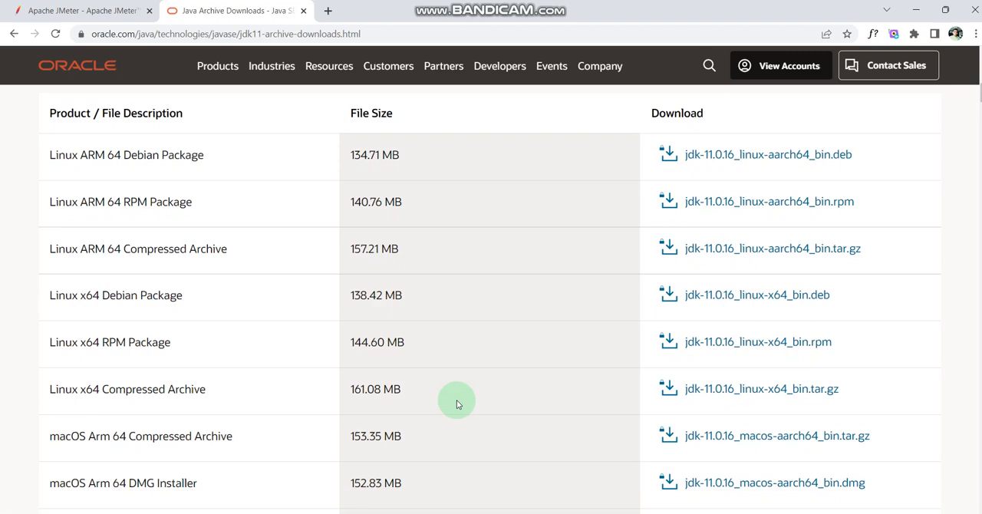
{"action": "scroll", "coordinate": [457, 400], "scroll_direction": "down", "scroll_amount": 2}
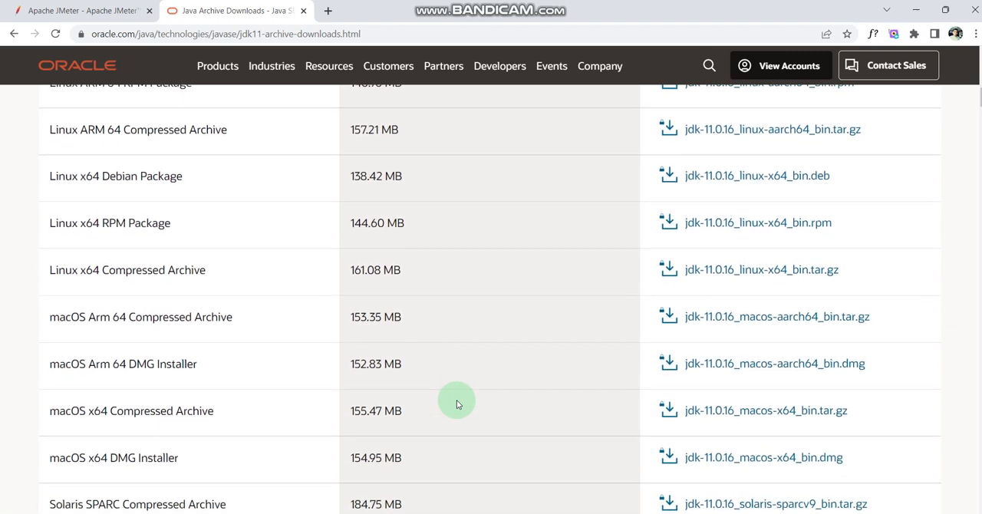
{"action": "scroll", "coordinate": [456, 400], "scroll_direction": "down", "scroll_amount": 2}
{"action": "scroll", "coordinate": [456, 403], "scroll_direction": "down", "scroll_amount": 1}
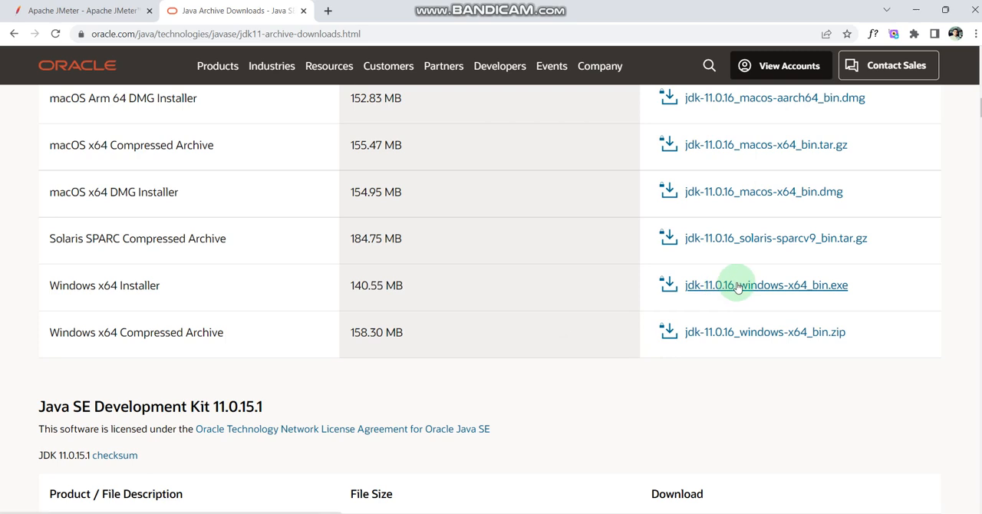
{"action": "left_click", "coordinate": [736, 286]}
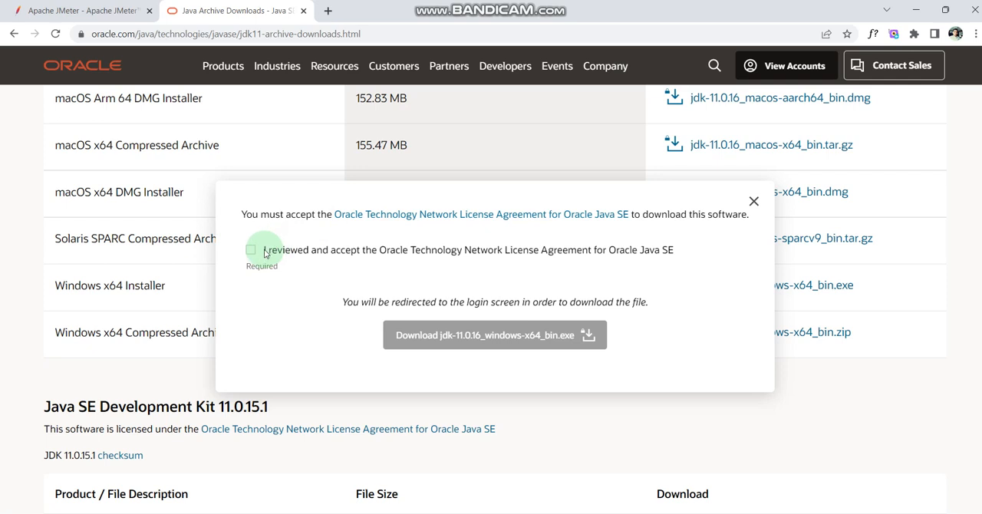
{"action": "left_click", "coordinate": [250, 250]}
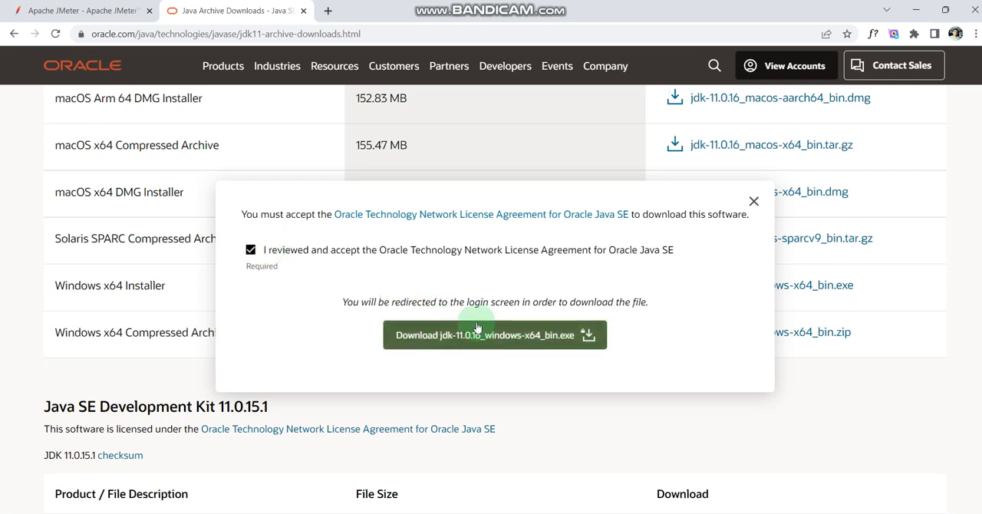
{"action": "left_click", "coordinate": [466, 350]}
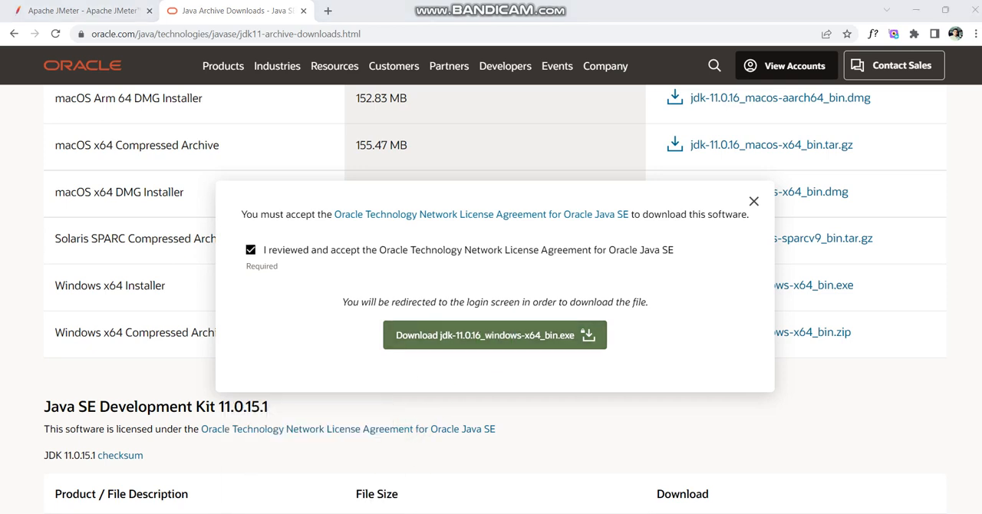
Switch to Command Prompt, check the installed Java version with "java -version", and close the window.
{"action": "key", "text": "super"}
{"action": "left_click", "coordinate": [326, 265]}
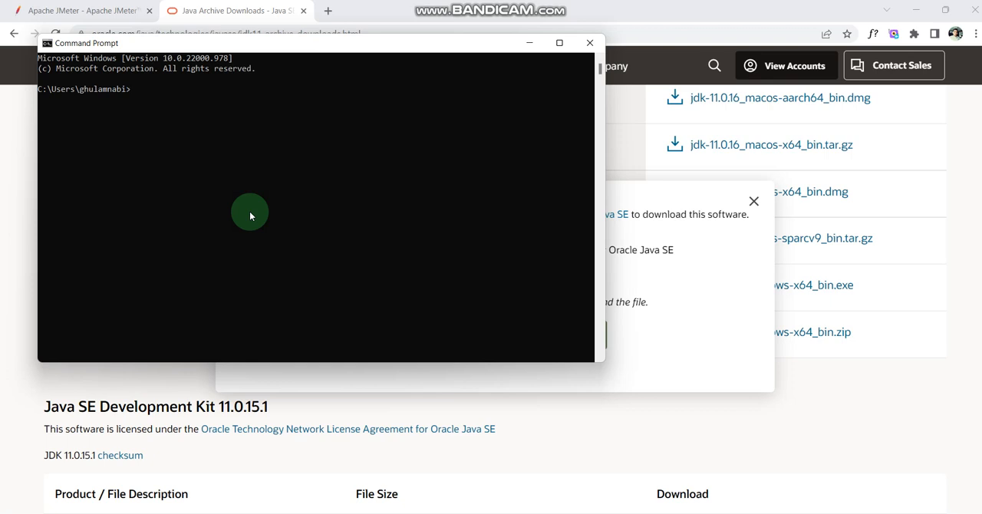
{"action": "type", "text": "java -version"}
{"action": "key", "text": "Return"}
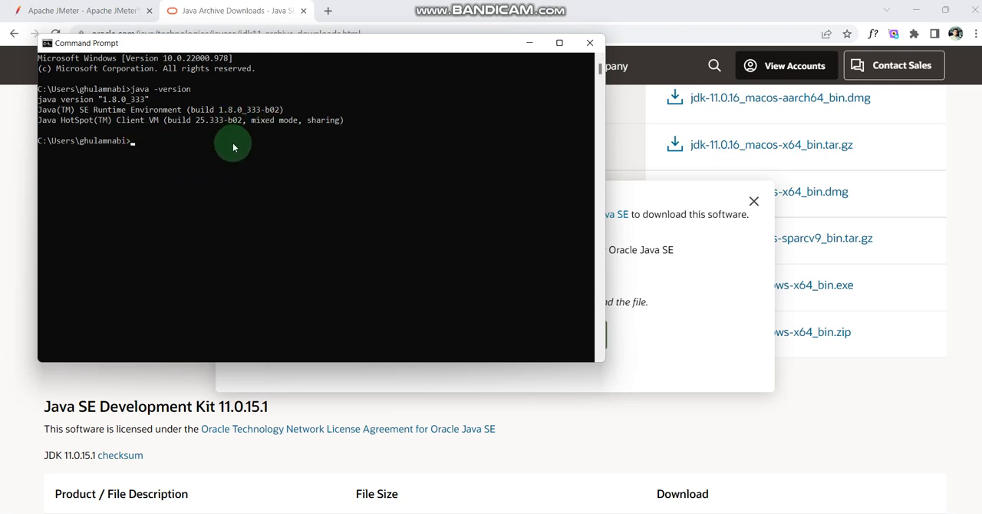
{"action": "left_click", "coordinate": [588, 45]}
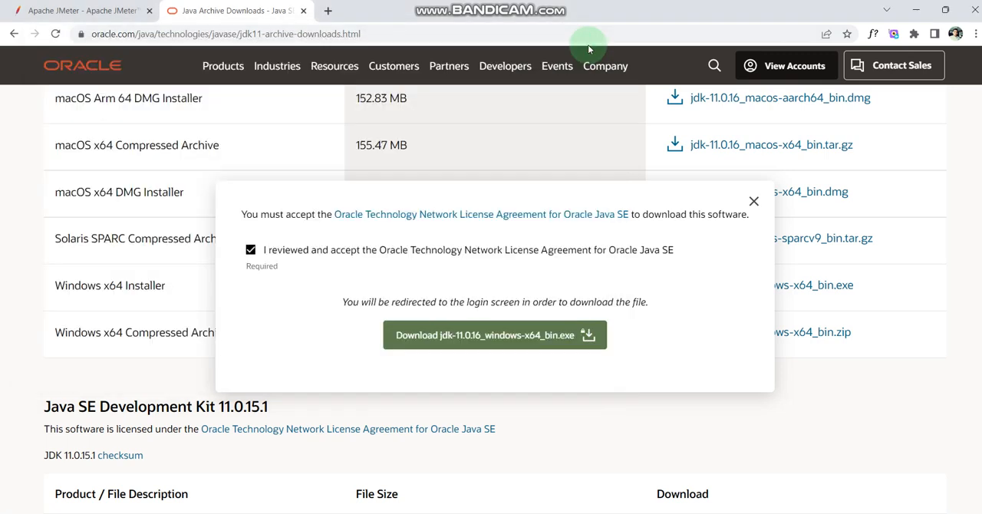
Search for "download jmeter" in a new browser tab and open the Download Apache JMeter page.
{"action": "left_click", "coordinate": [327, 13]}
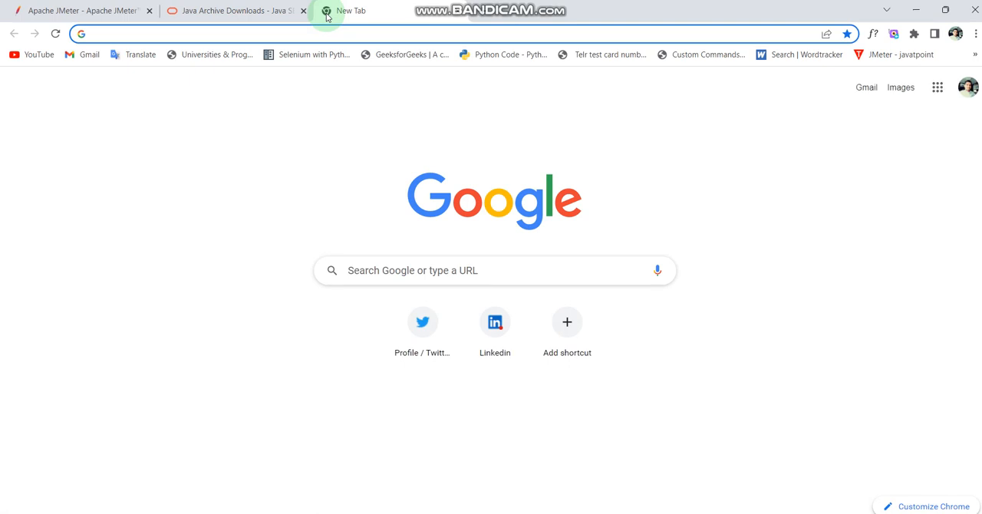
{"action": "type", "text": "d"}
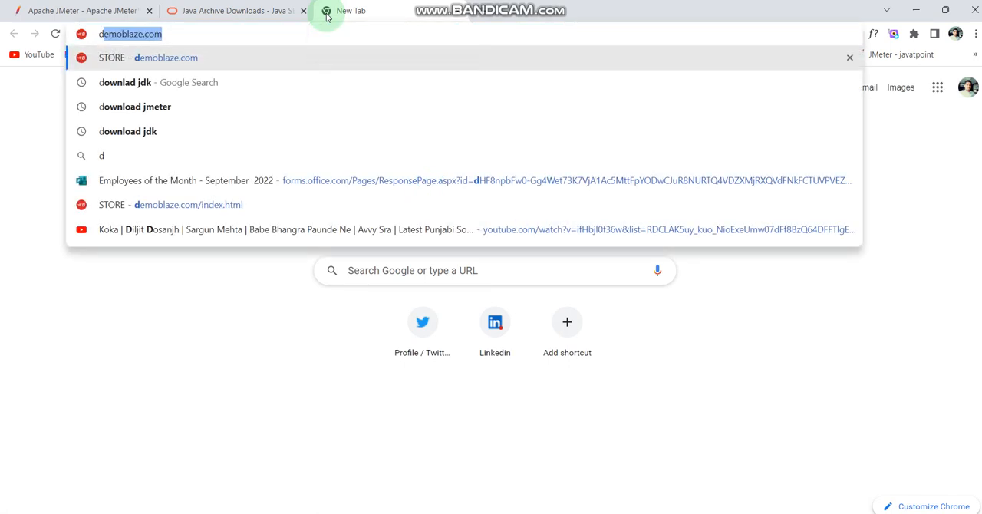
{"action": "type", "text": "ownload"}
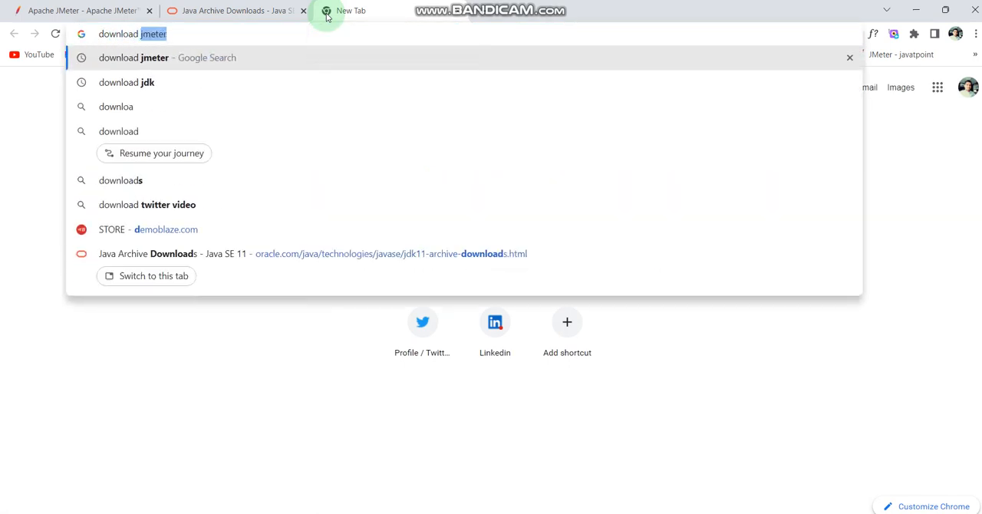
{"action": "key", "text": "Return"}
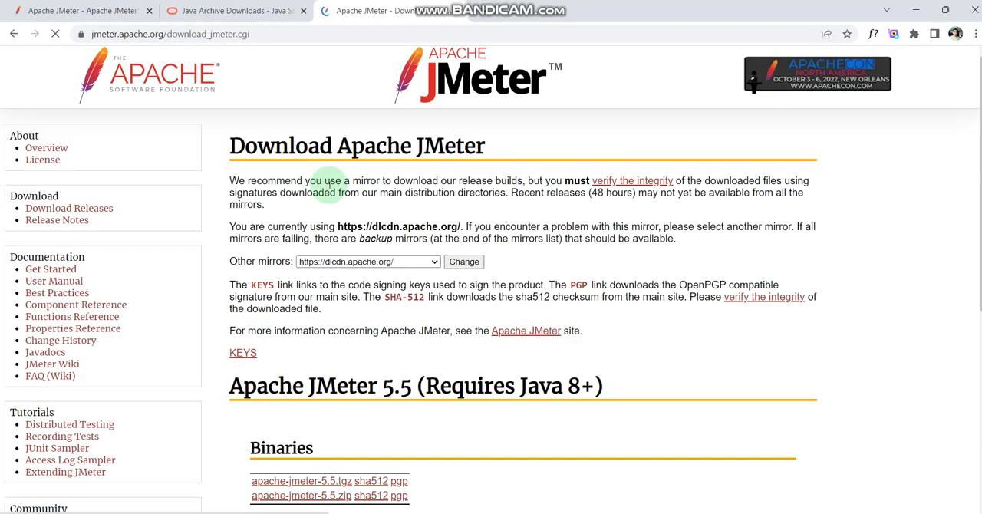
Start saving the apache-jmeter-5.5.zip binary to the Desktop, and cancel the running download.
{"action": "scroll", "coordinate": [381, 381], "scroll_direction": "down", "scroll_amount": 3}
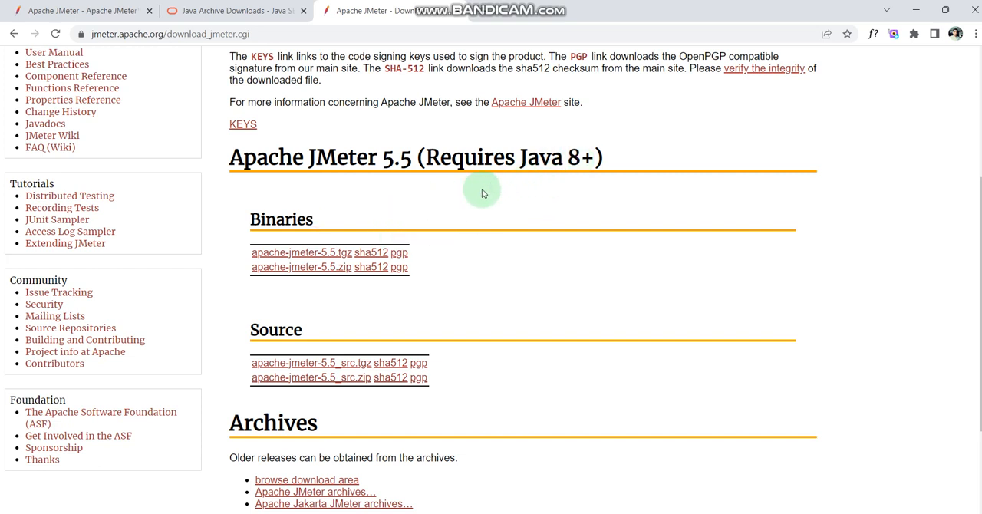
{"action": "left_click", "coordinate": [301, 268]}
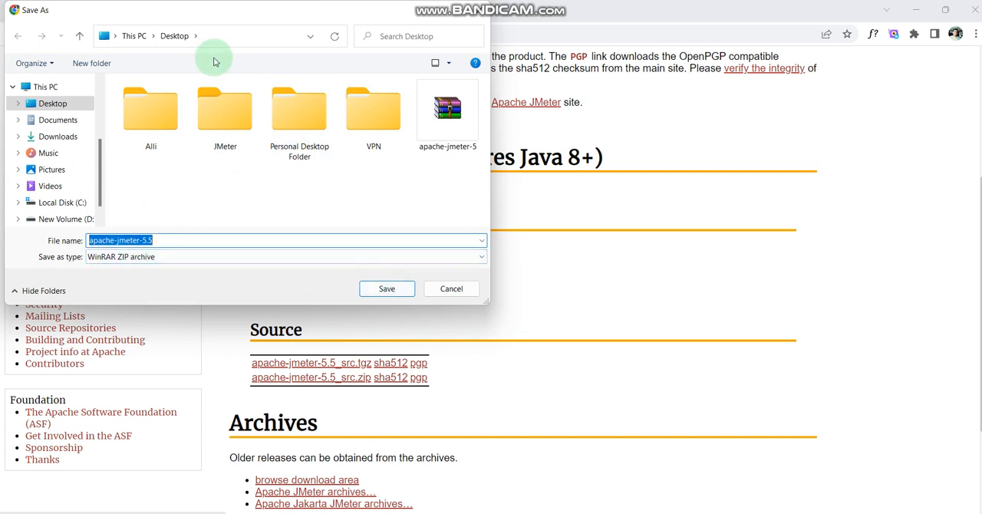
{"action": "left_click", "coordinate": [377, 288]}
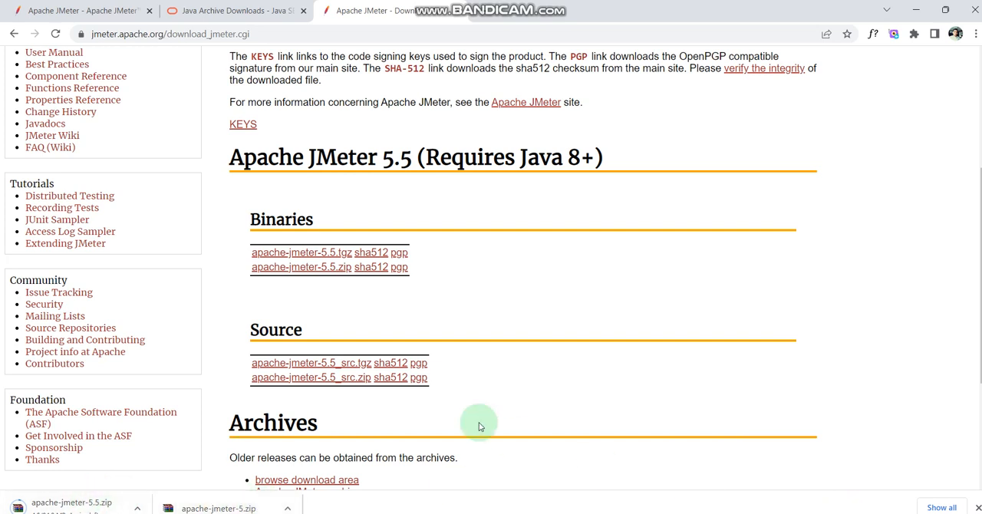
{"action": "left_click", "coordinate": [136, 508]}
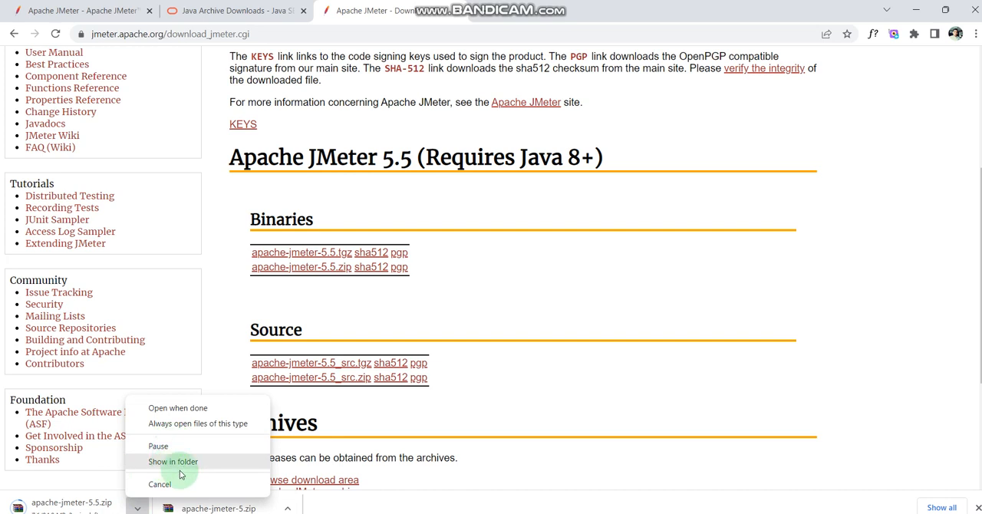
{"action": "left_click", "coordinate": [172, 483]}
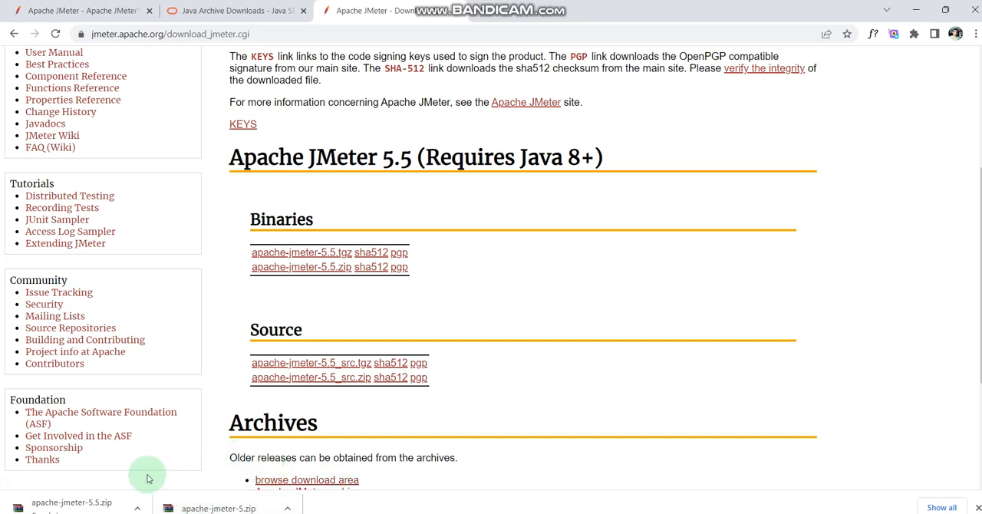
Show the previously downloaded apache-jmeter-5.zip archive in its Desktop folder in File Explorer.
{"action": "left_click", "coordinate": [287, 508]}
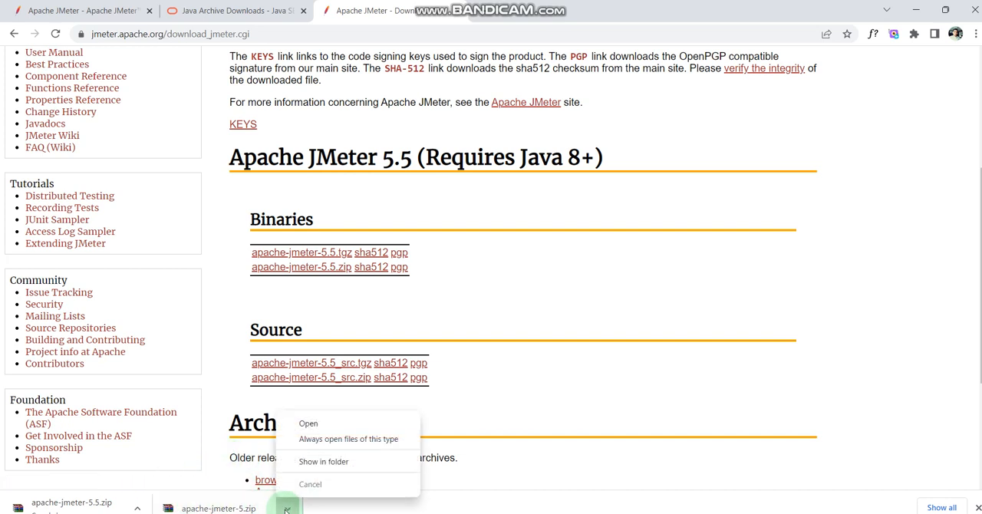
{"action": "left_click", "coordinate": [322, 462]}
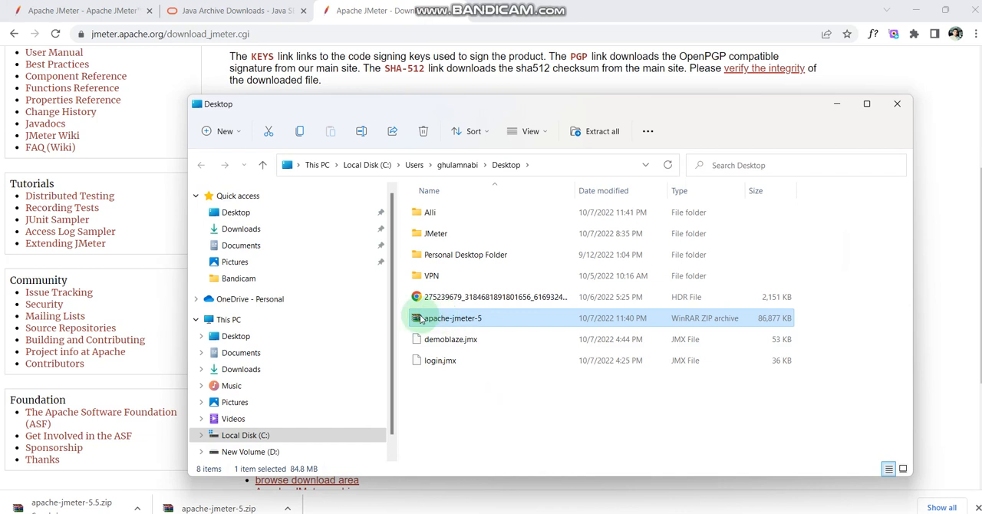
{"action": "mouse_move", "coordinate": [420, 319]}
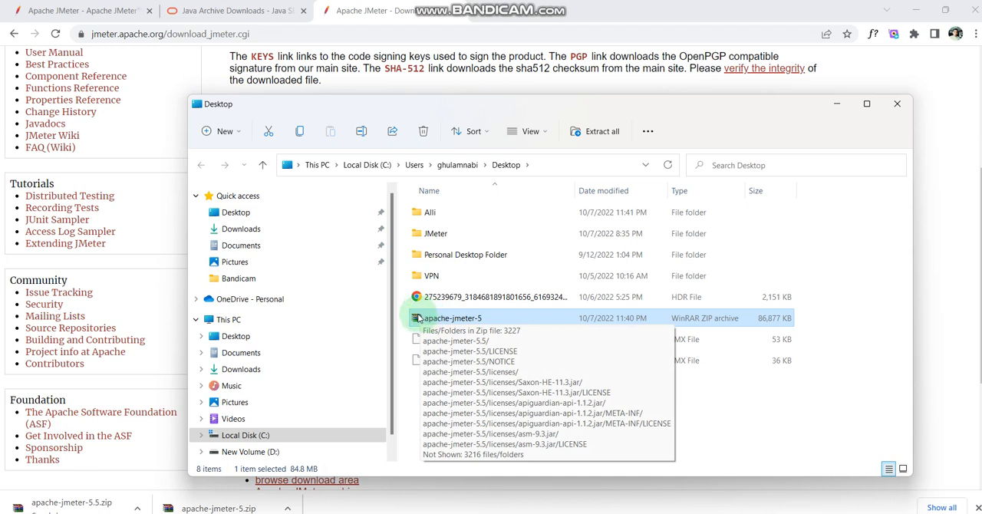
Extract the apache-jmeter-5 ZIP archive directly into the Desktop folder with WinRAR.
{"action": "right_click", "coordinate": [417, 317]}
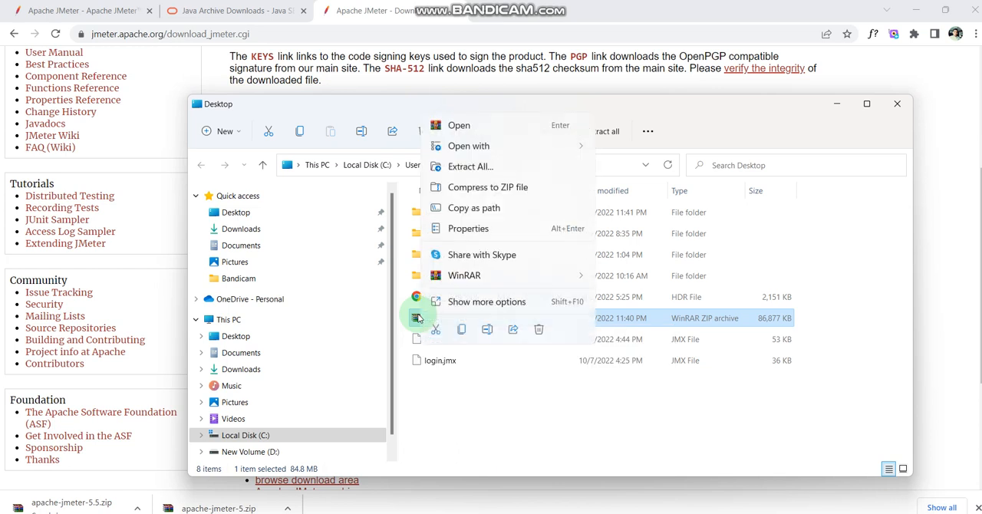
{"action": "mouse_move", "coordinate": [483, 280]}
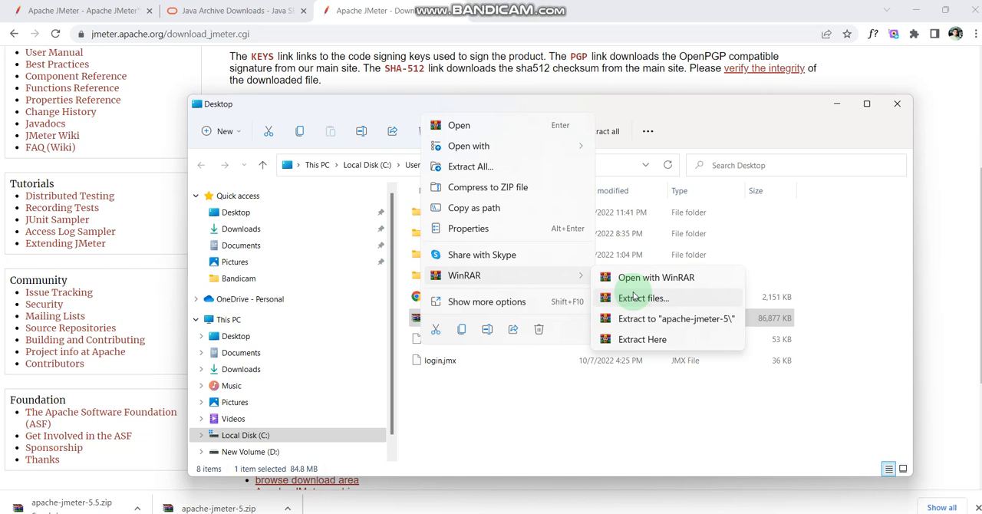
{"action": "left_click", "coordinate": [636, 341]}
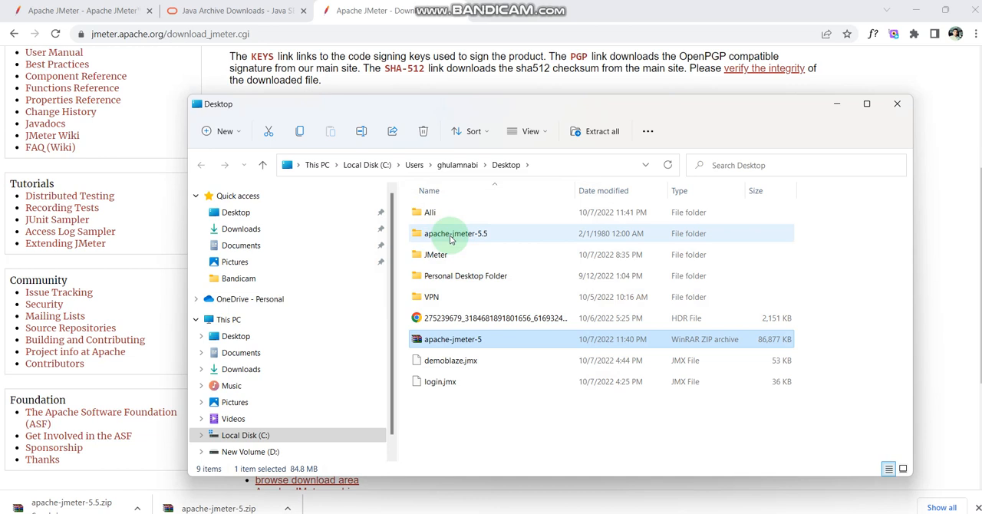
Launch JMeter with the jmeter Windows batch file in the bin folder of apache-jmeter-5.5, and minimize its console window.
{"action": "double_click", "coordinate": [451, 240]}
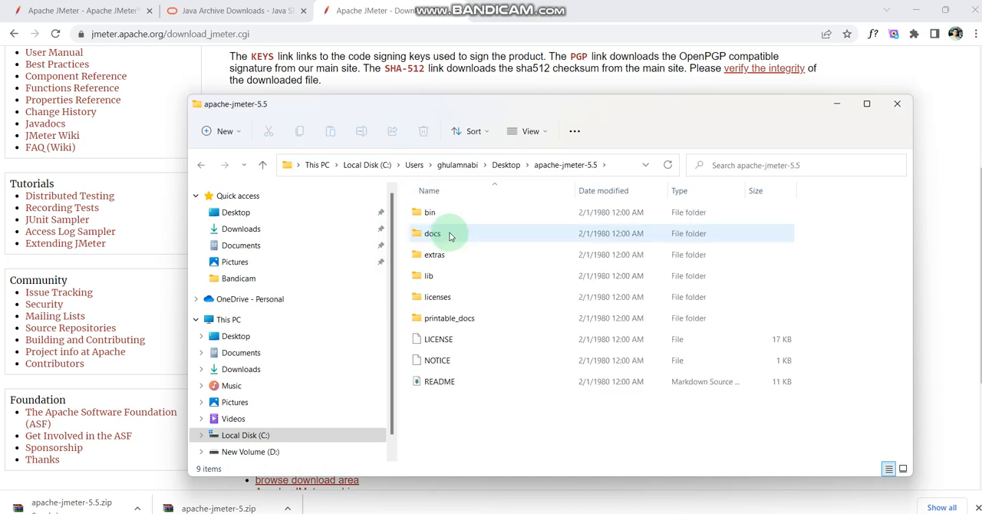
{"action": "double_click", "coordinate": [433, 215]}
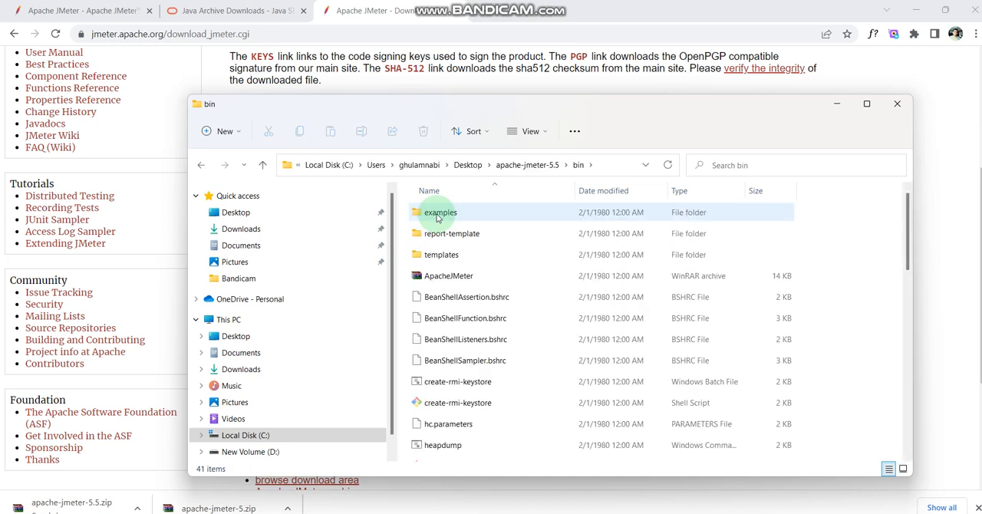
{"action": "scroll", "coordinate": [440, 430], "scroll_direction": "down", "scroll_amount": 2}
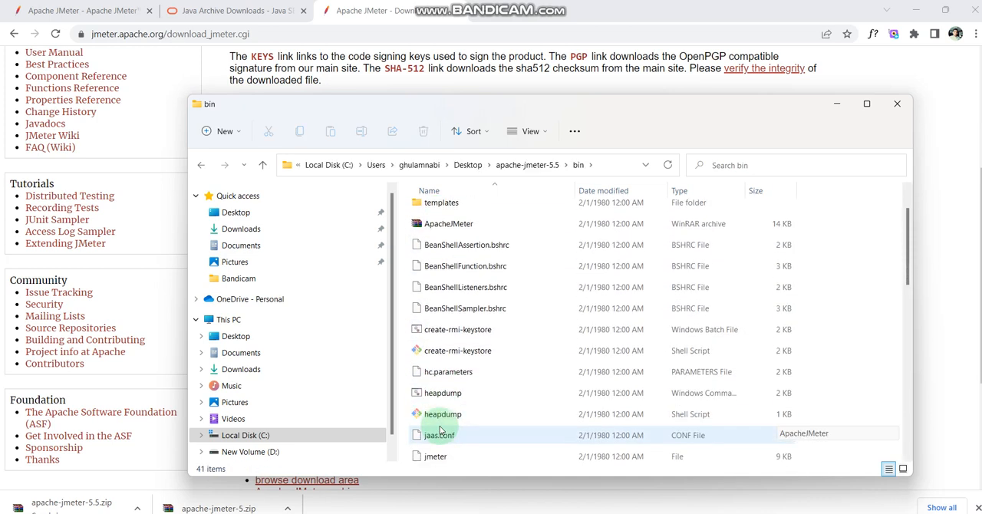
{"action": "scroll", "coordinate": [438, 428], "scroll_direction": "down", "scroll_amount": 1}
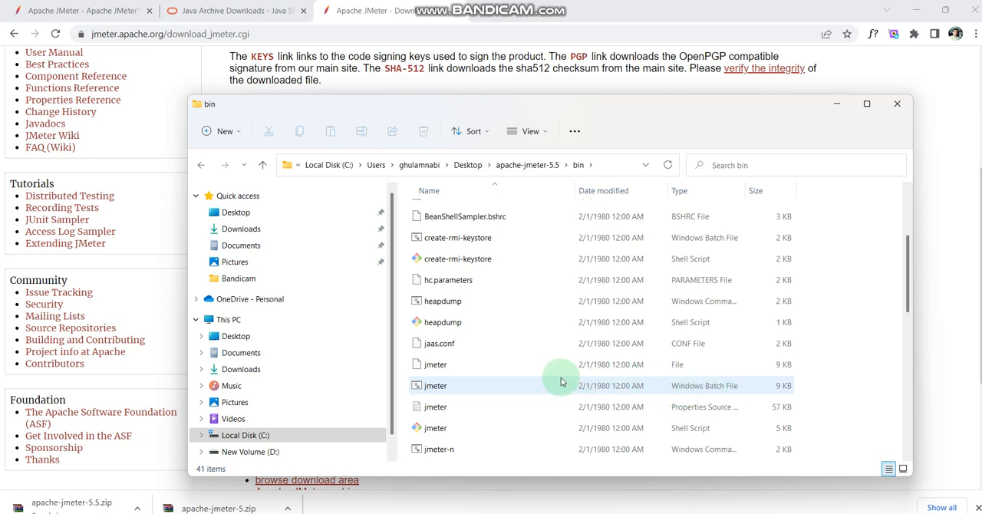
{"action": "double_click", "coordinate": [440, 386]}
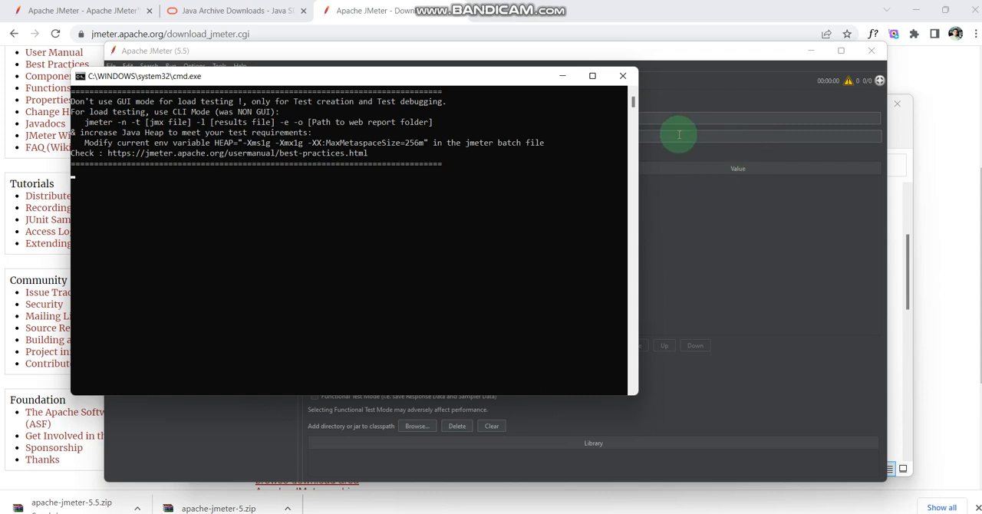
{"action": "left_click", "coordinate": [564, 80]}
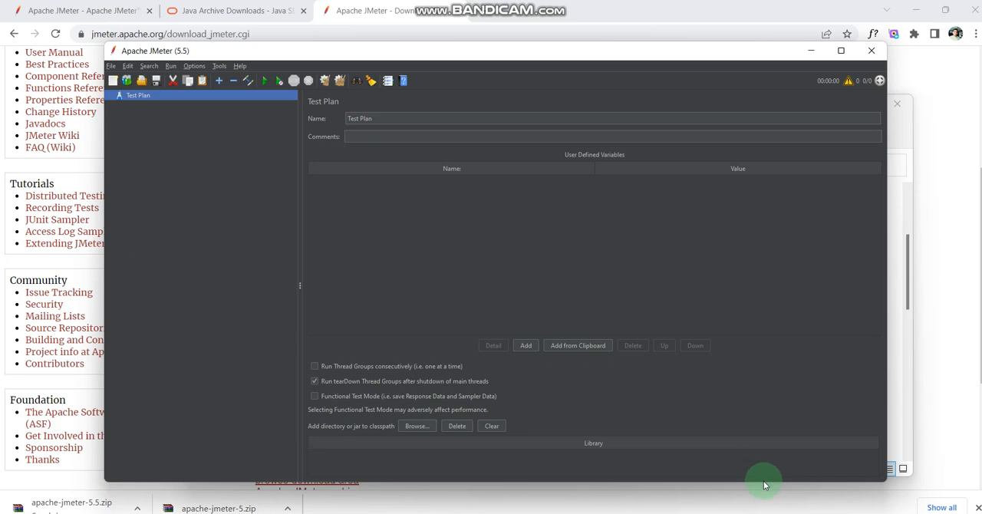
{"action": "mouse_move", "coordinate": [678, 510]}
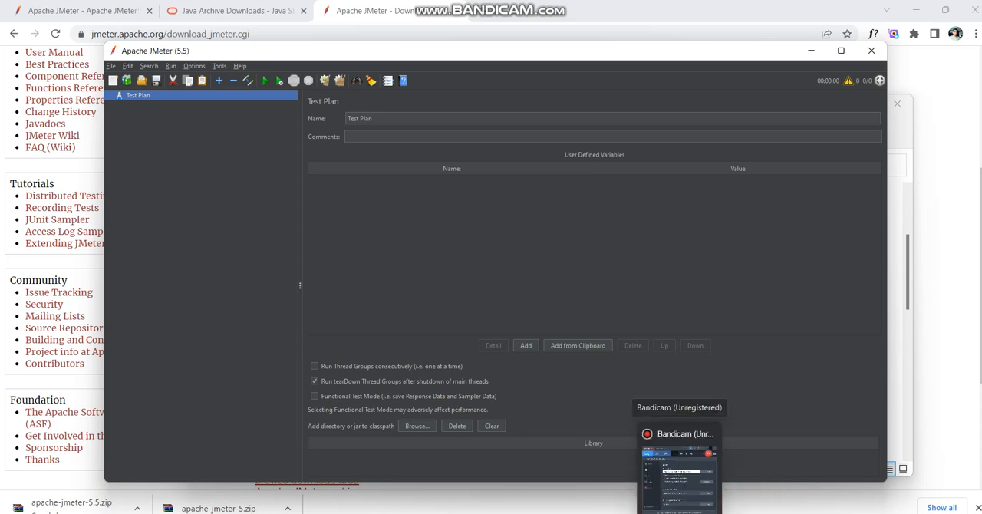
{"action": "left_click", "coordinate": [679, 468]}
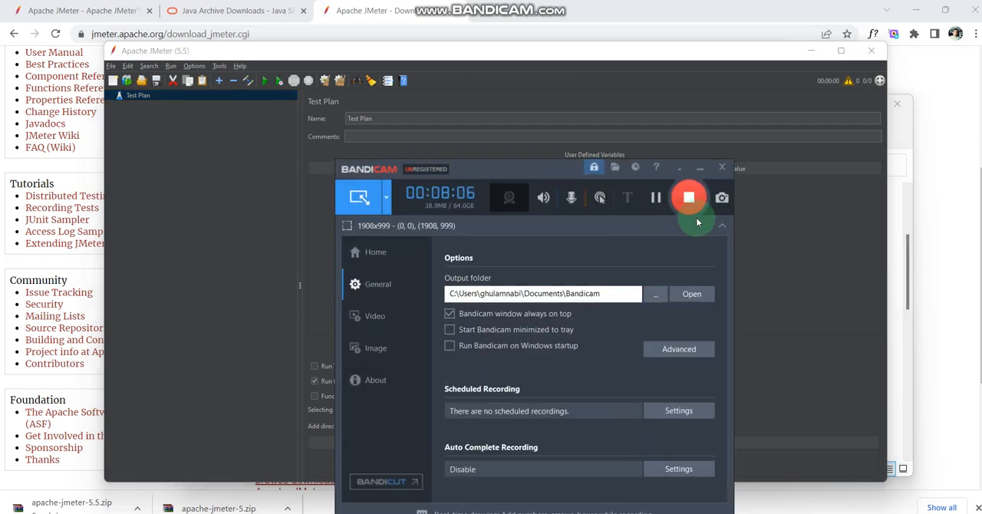